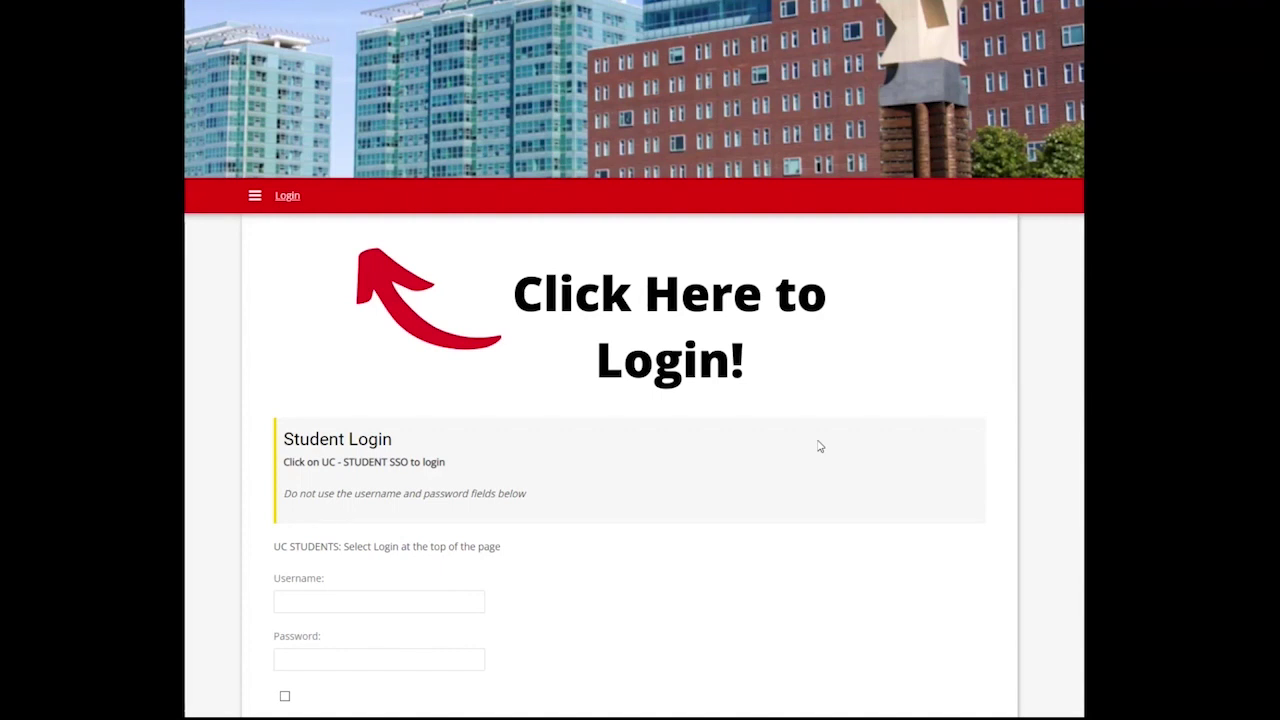
Go to the University of Cincinnati sign-in page from the portal's Login link.
left_click(287, 196)
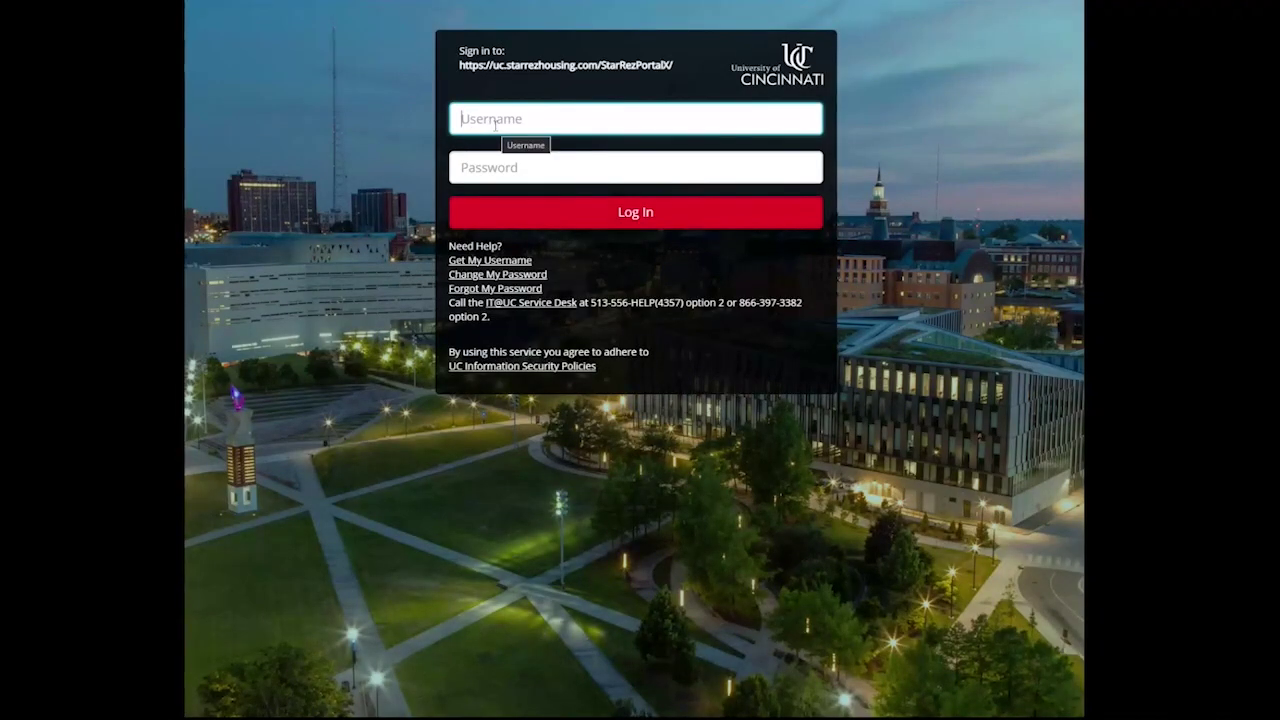
Sign in with the student's username and account password.
left_click(494, 120)
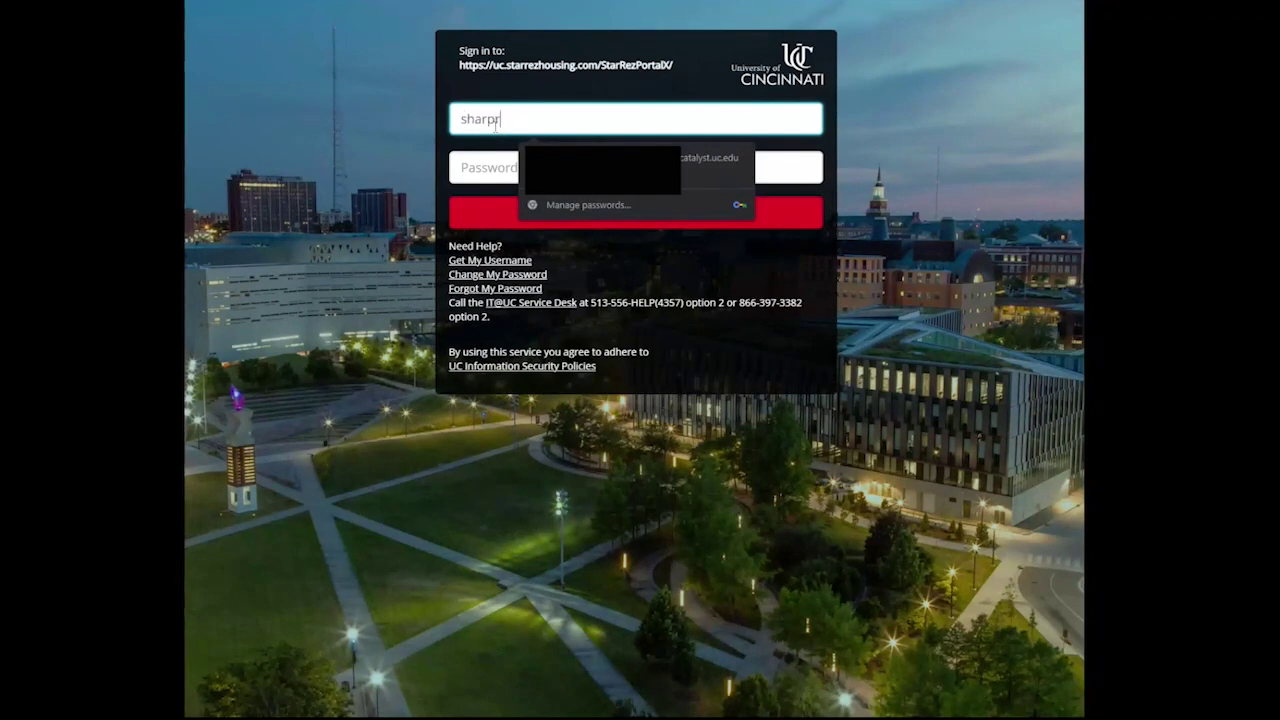
key("Tab")
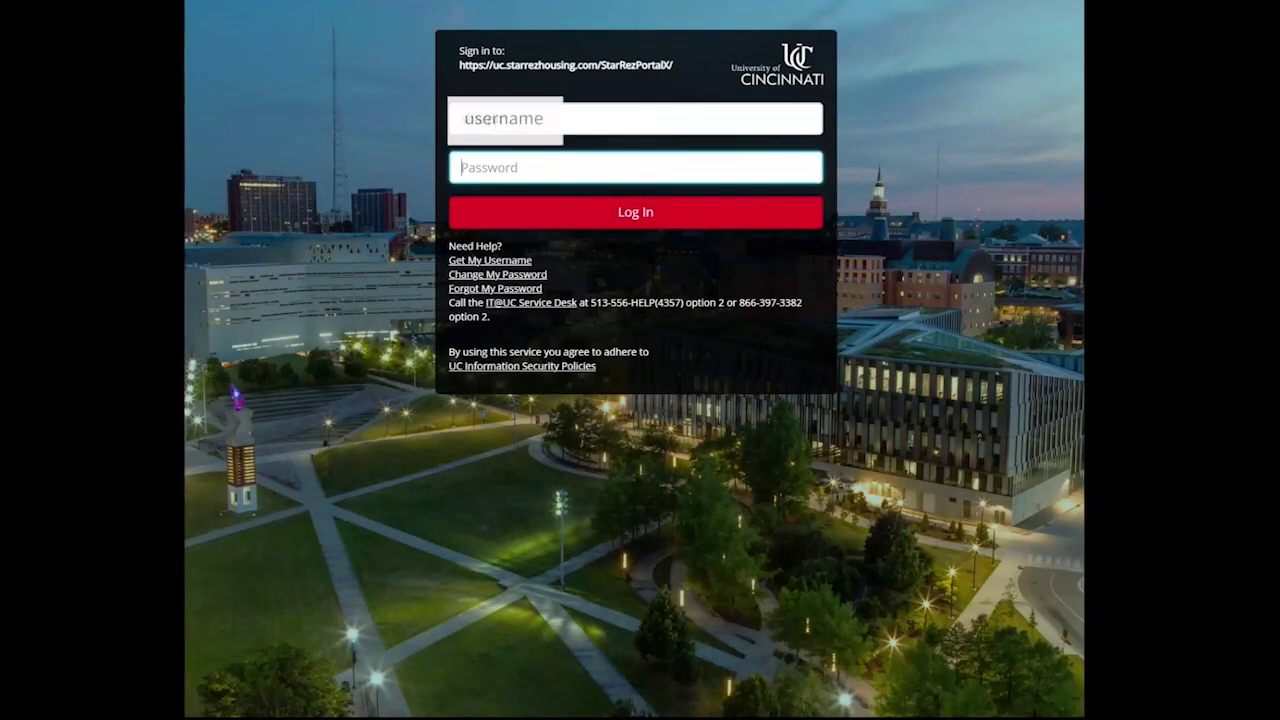
type("••••••••••")
key("Return")
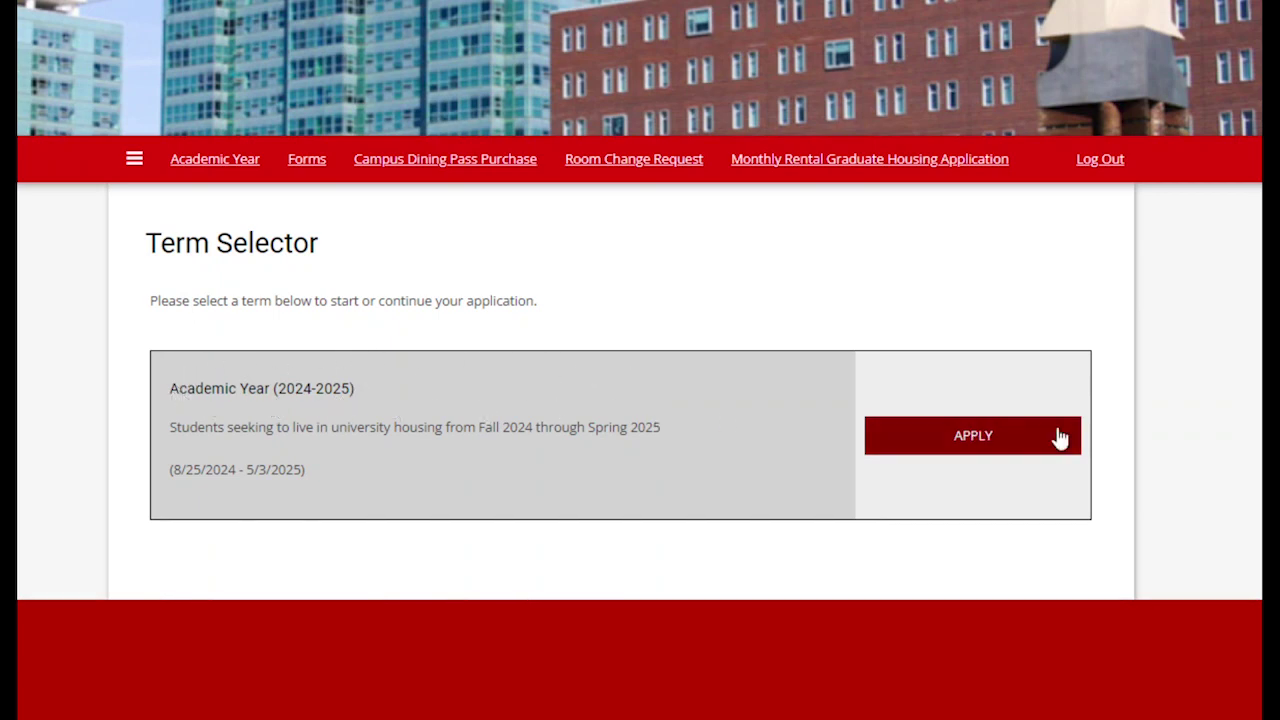
Apply for Academic Year (2024-2025) housing and start the application after reading the Welcome page.
left_click(975, 446)
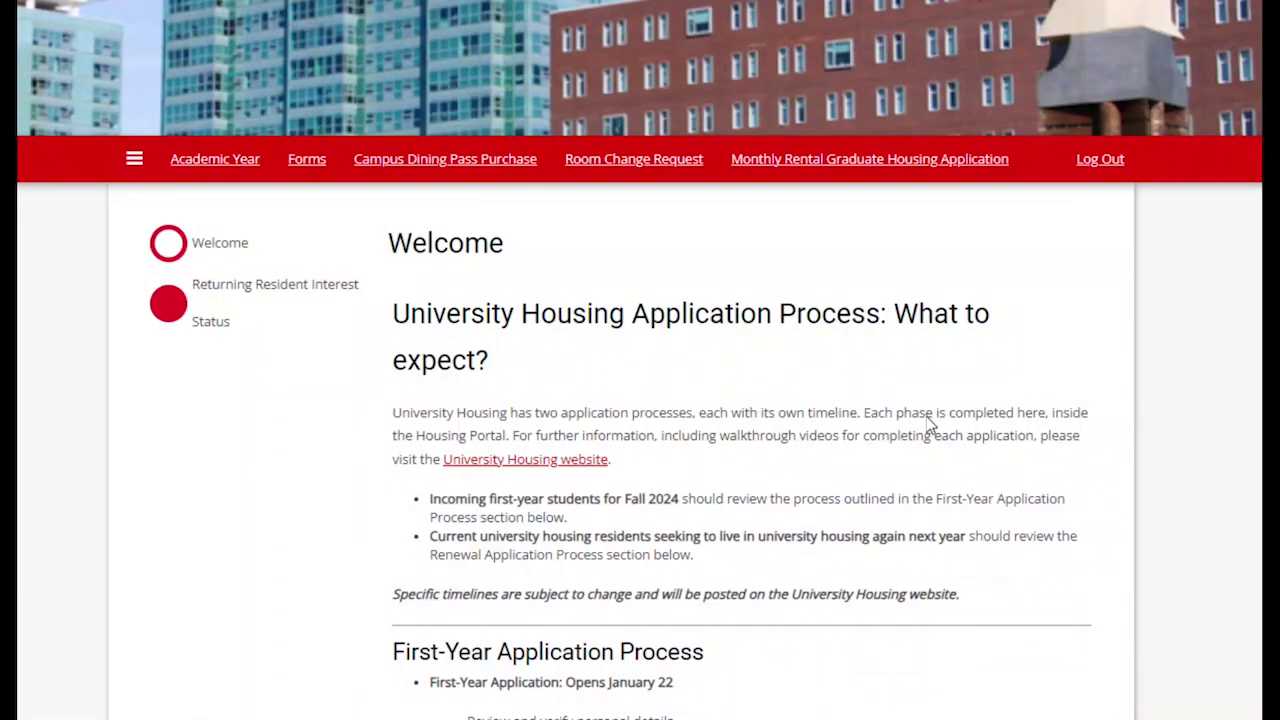
scroll(930, 424, "down", 1)
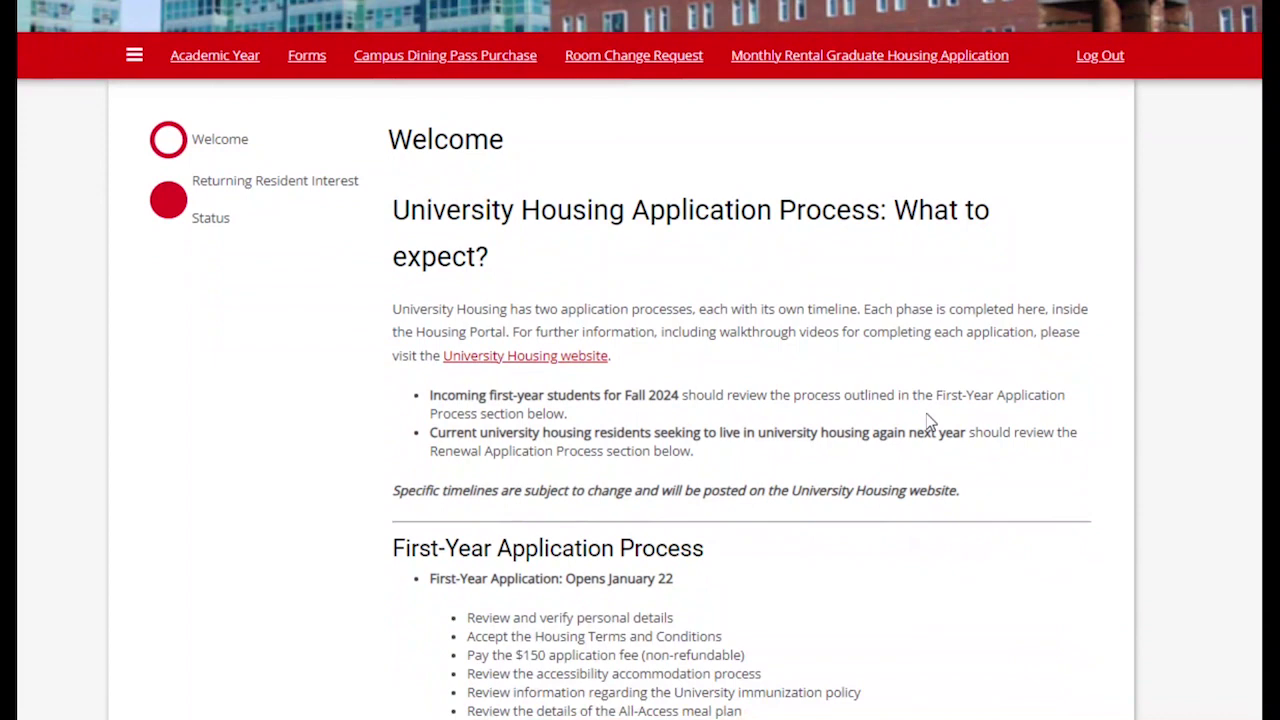
scroll(930, 424, "down", 2)
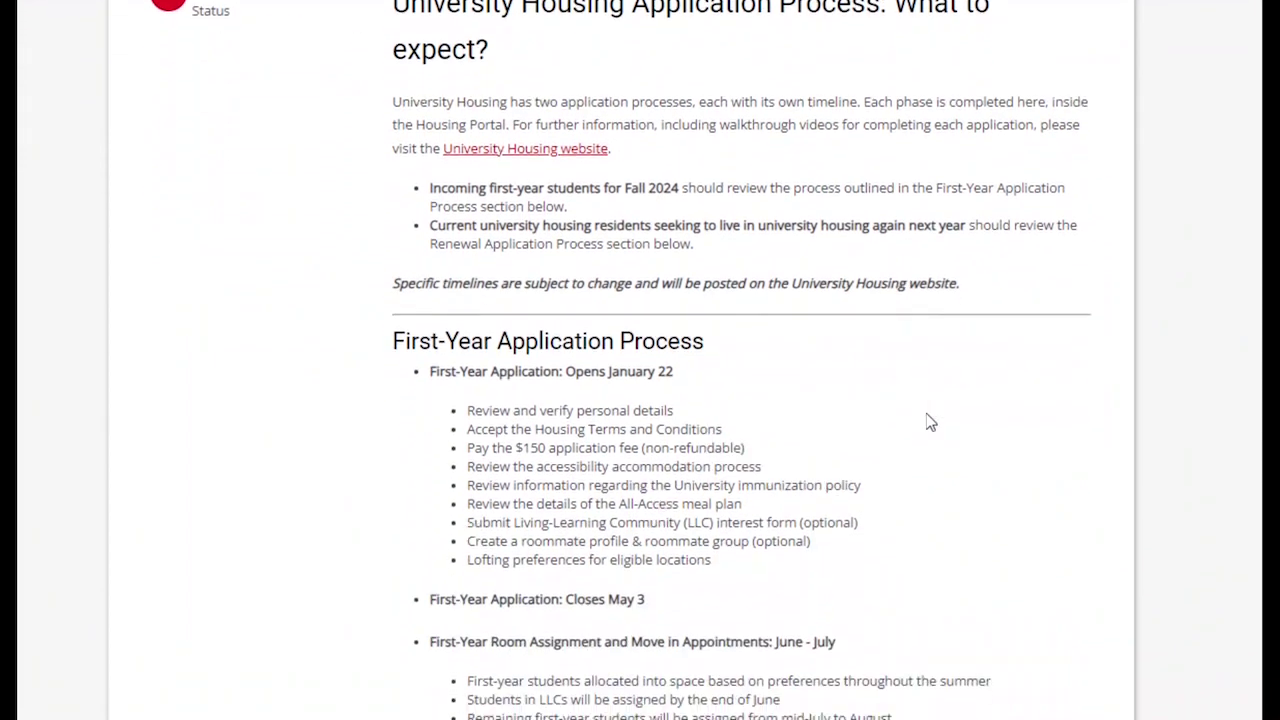
scroll(930, 420, "down", 1)
scroll(930, 420, "down", 1)
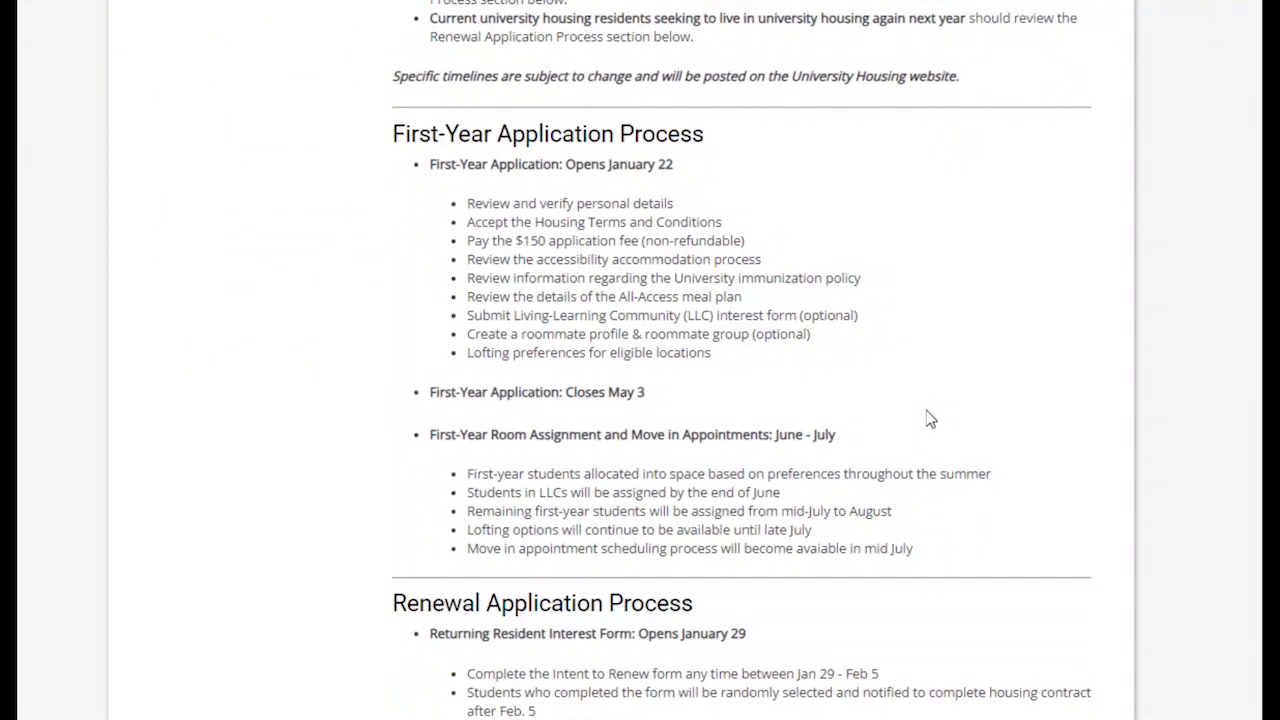
scroll(930, 420, "down", 2)
scroll(930, 420, "down", 1)
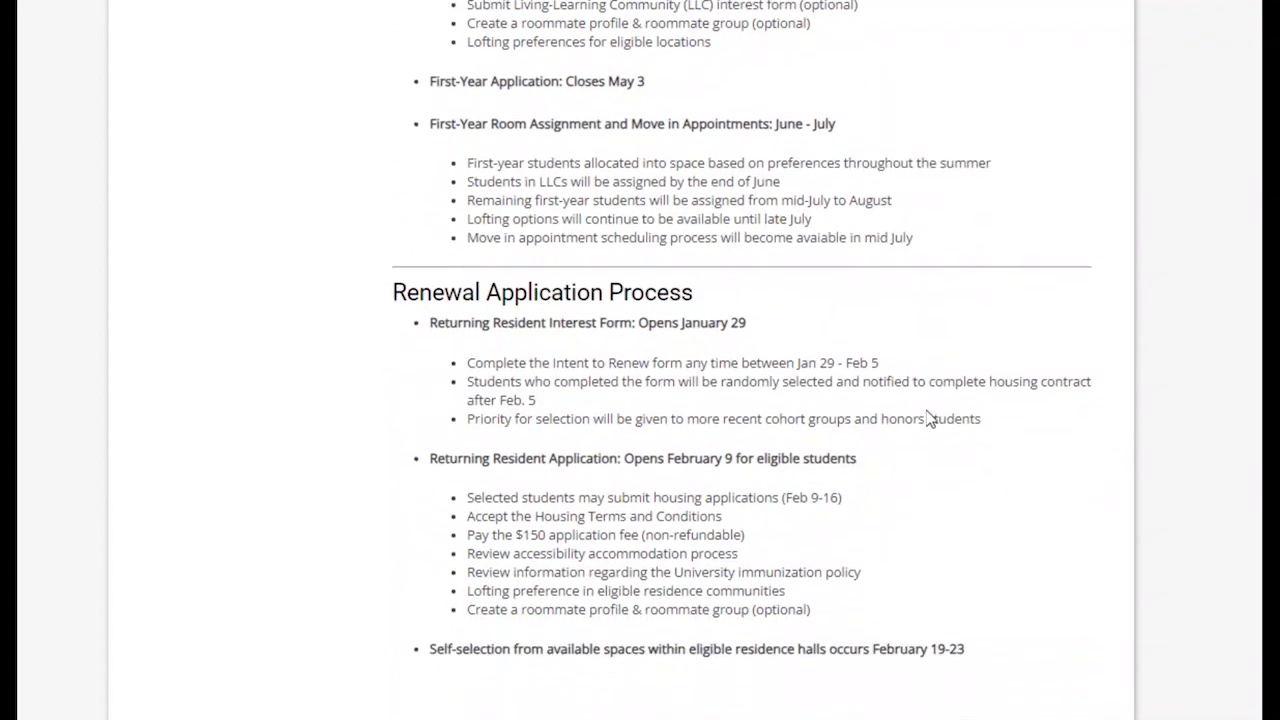
scroll(930, 420, "down", 2)
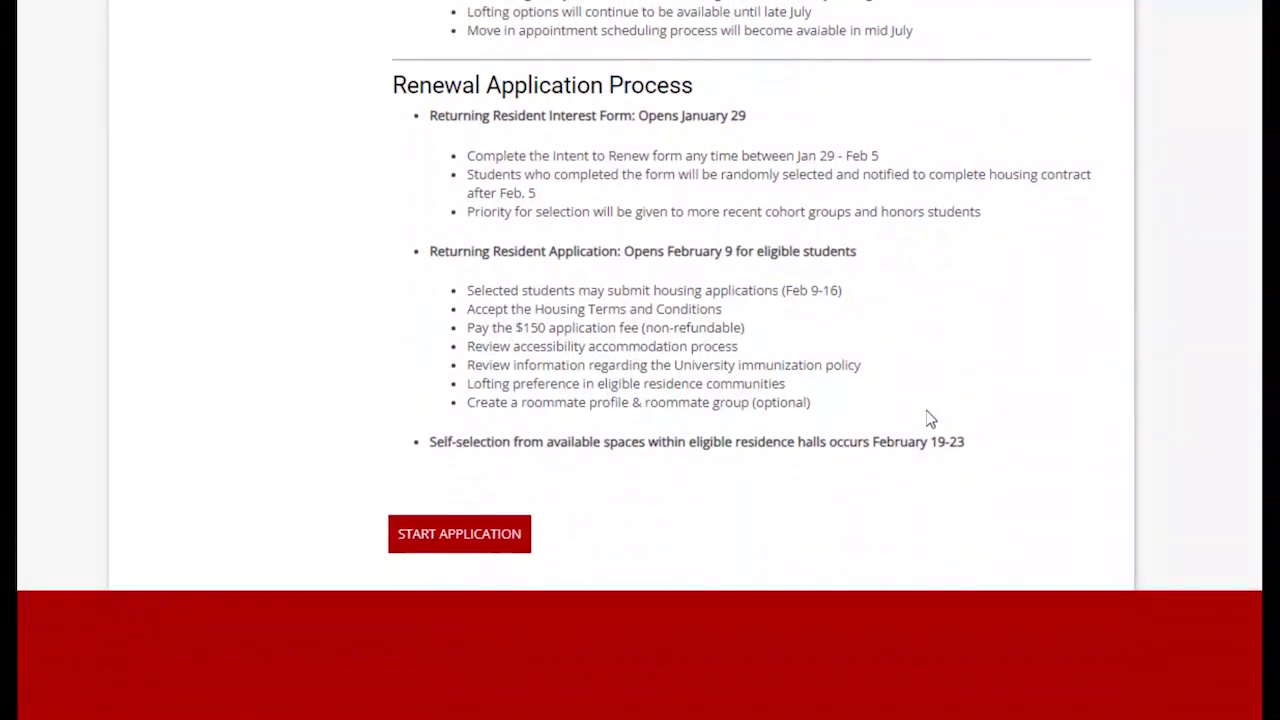
scroll(930, 420, "down", 1)
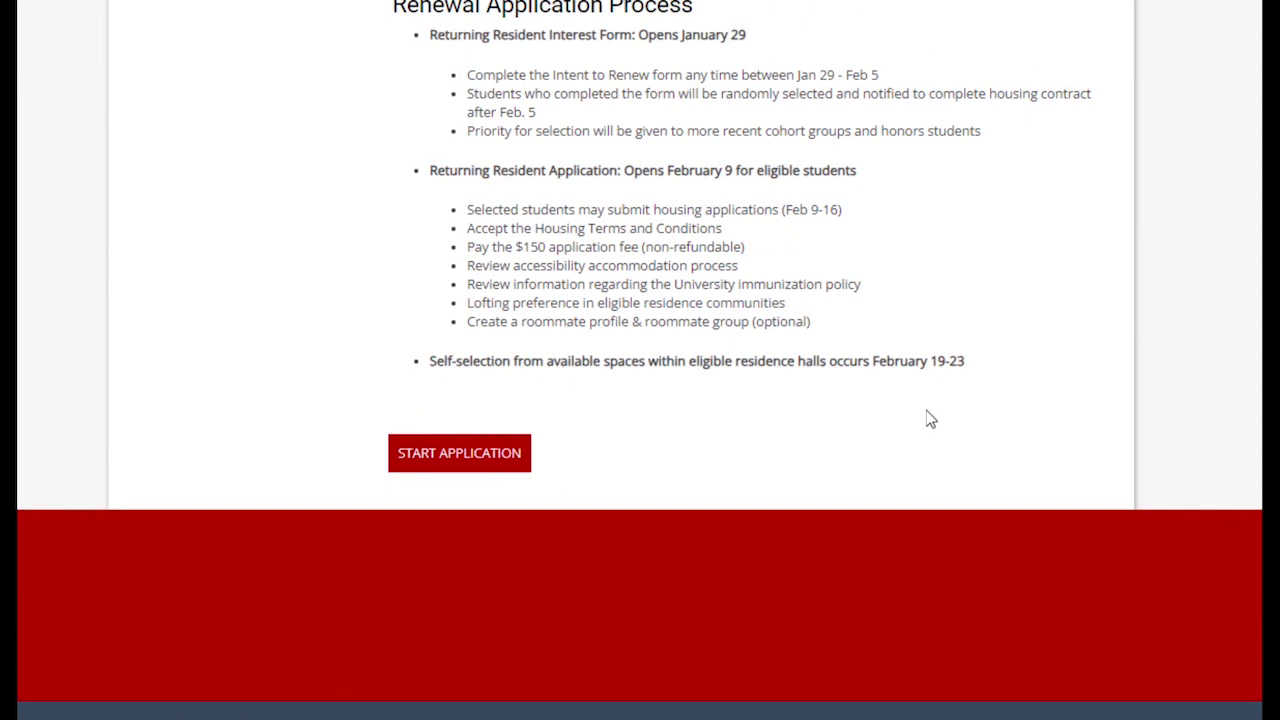
left_click(488, 458)
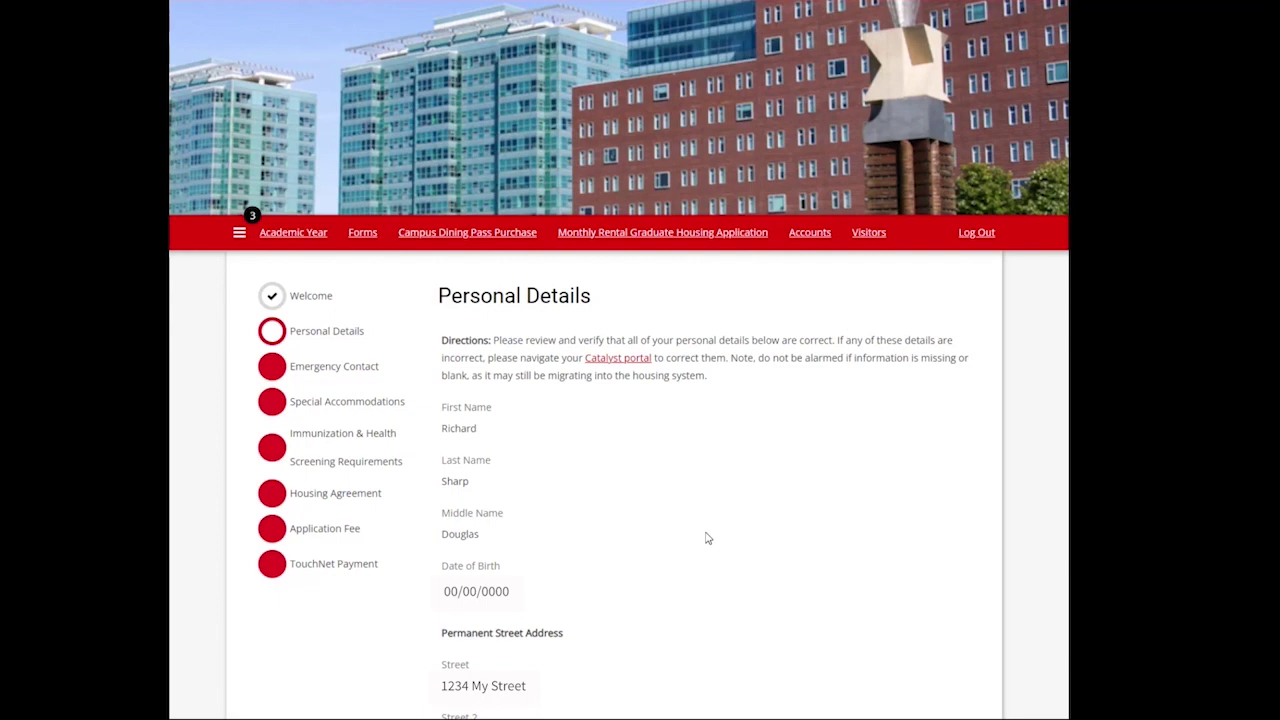
Review the student's name, permanent address, phone and email on Personal Details.
scroll(706, 540, "down", 4)
scroll(701, 549, "down", 3)
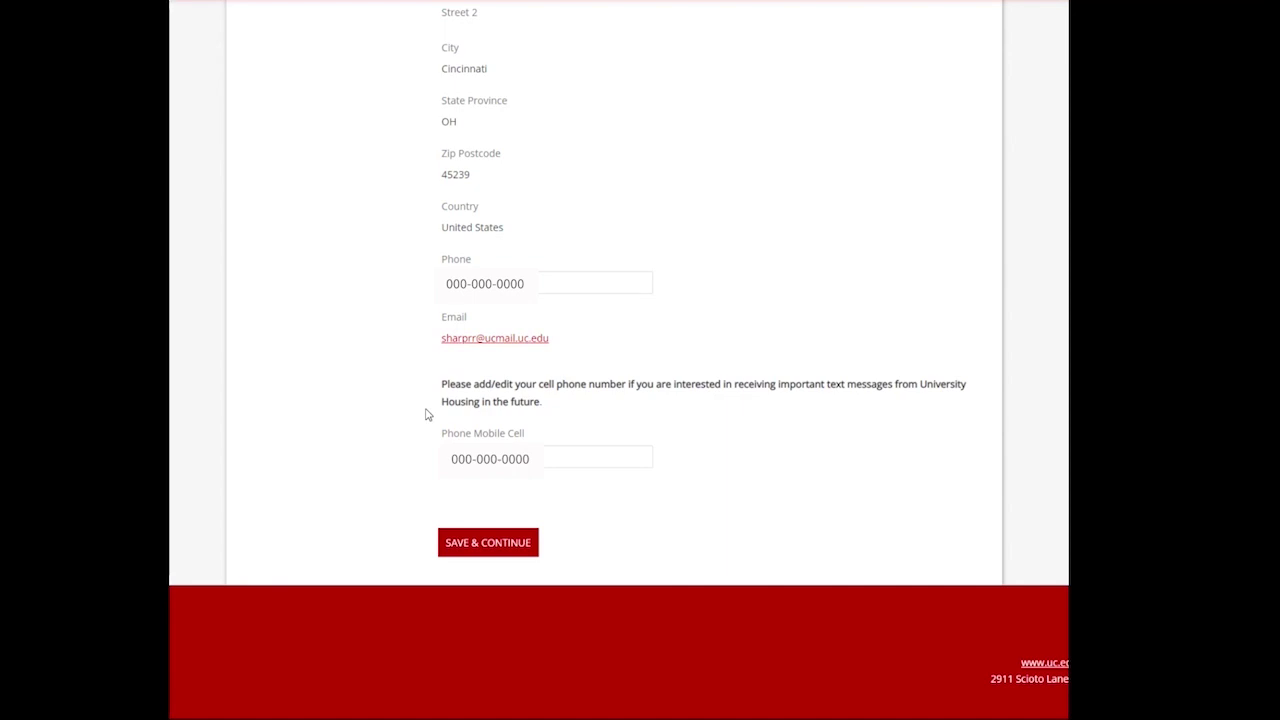
Save Personal Details, then save Emergency Contact with the missing persons contact left blank.
left_click(516, 549)
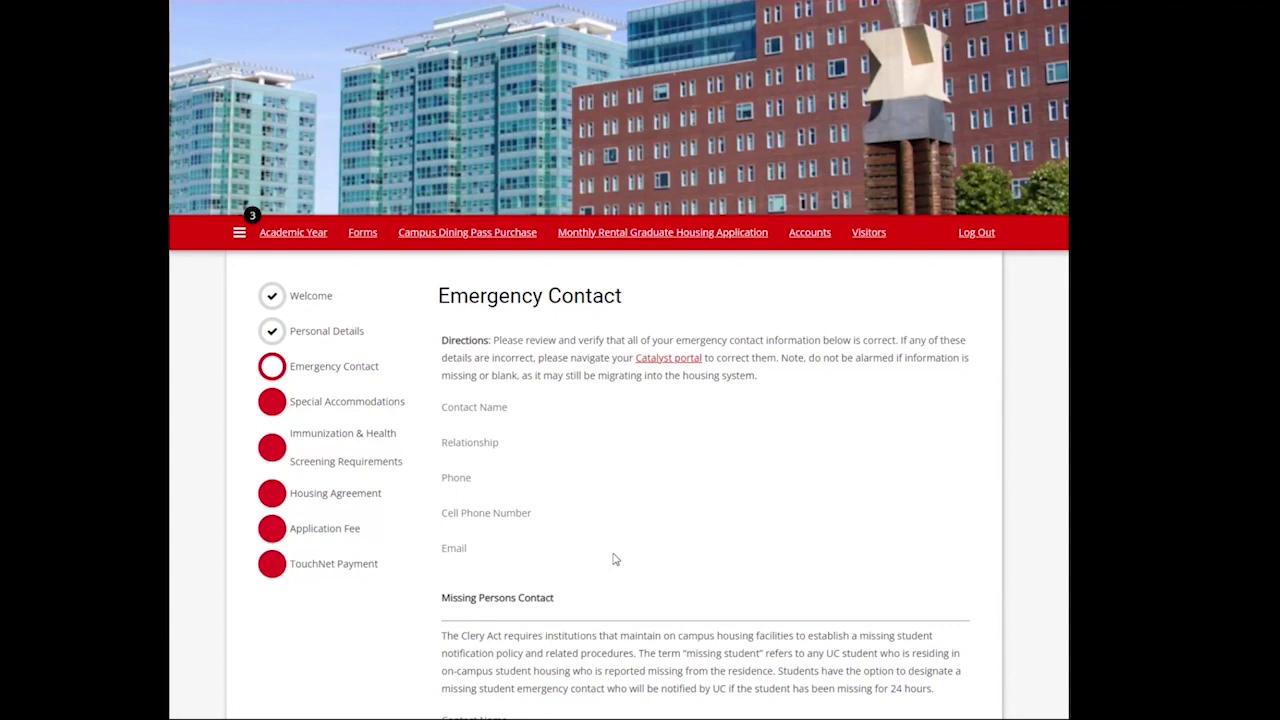
scroll(572, 468, "down", 4)
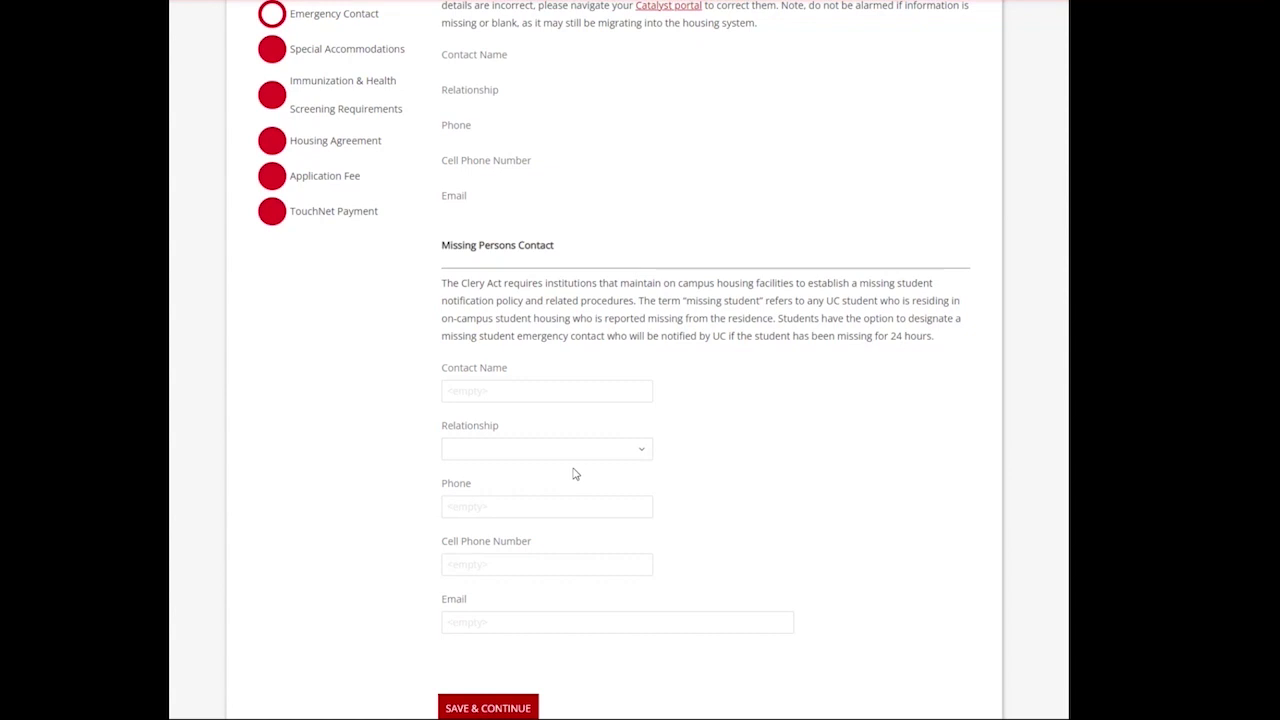
scroll(575, 473, "down", 1)
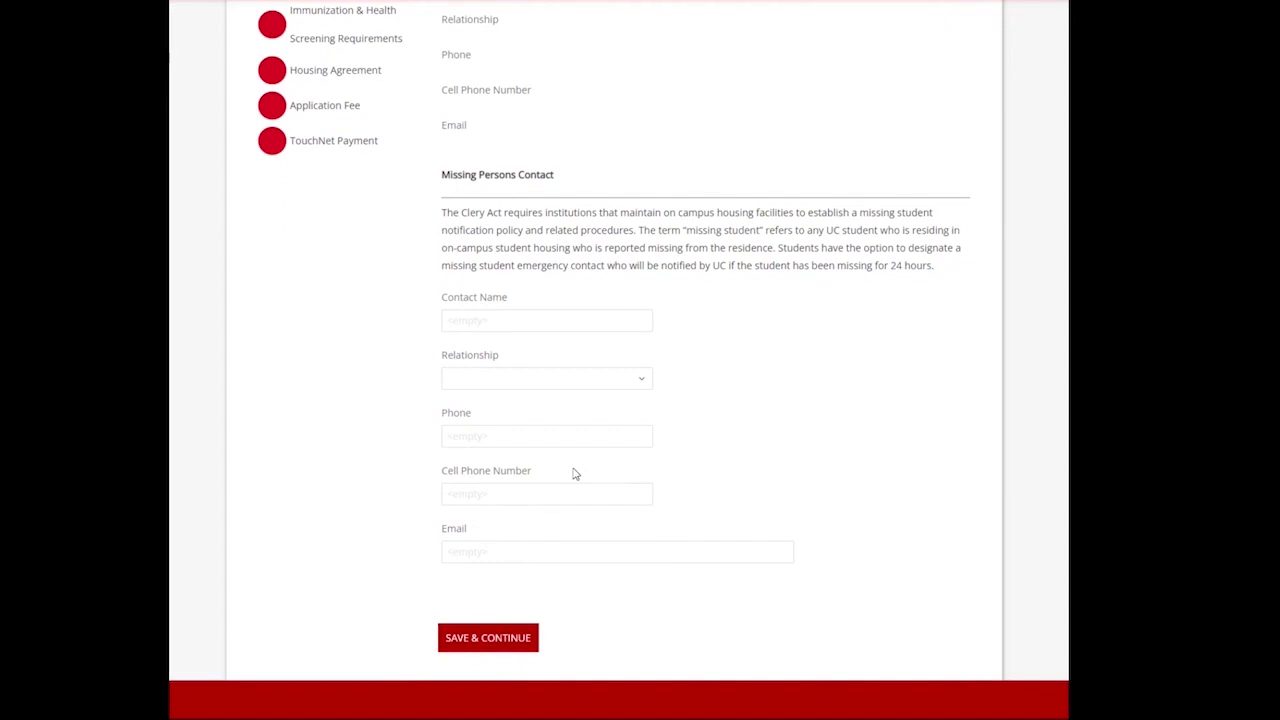
left_click(514, 640)
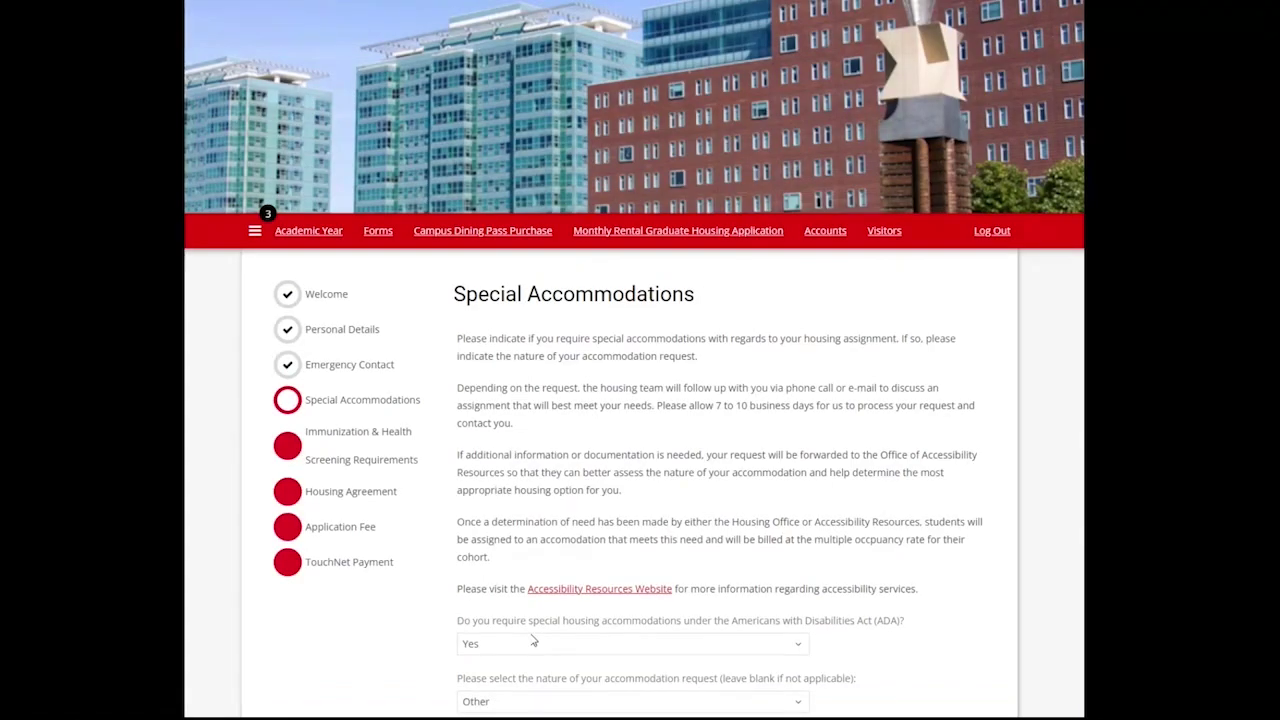
Review the Special Accommodations ADA and accommodation-nature questions.
scroll(588, 533, "down", 2)
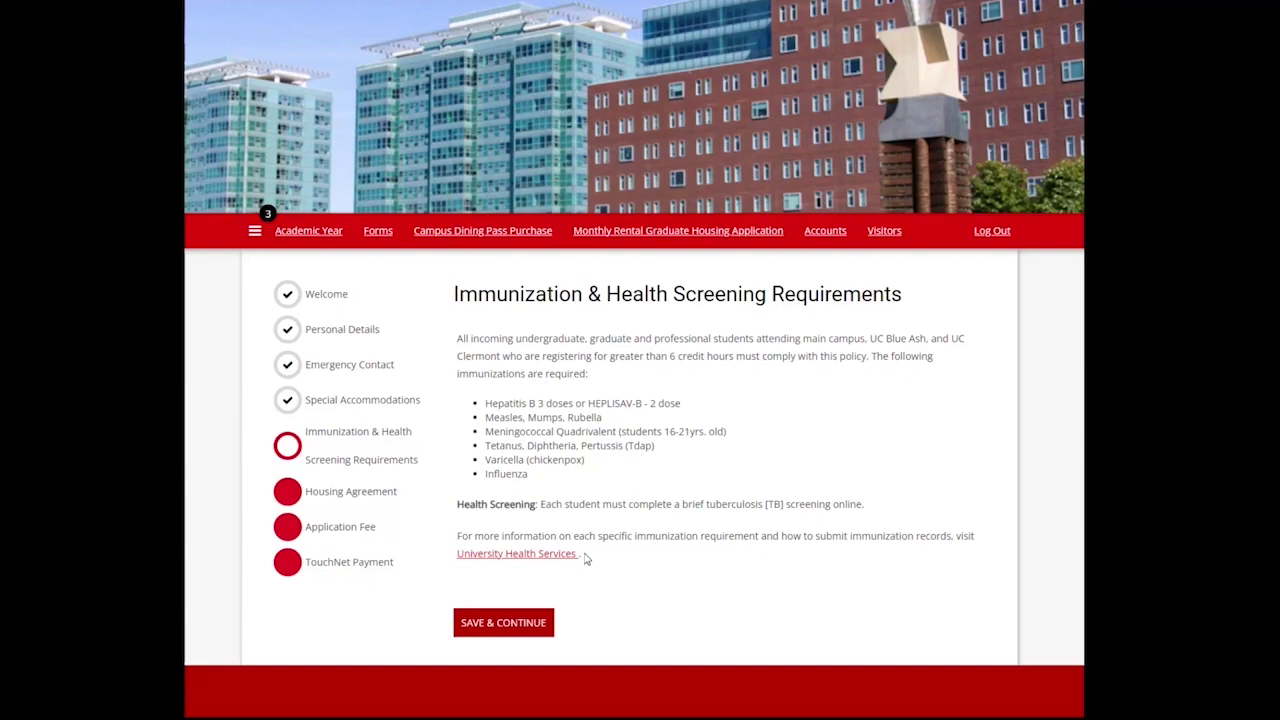
Save the immunization step, read the full Housing Agreement and select its Signature field.
left_click(527, 626)
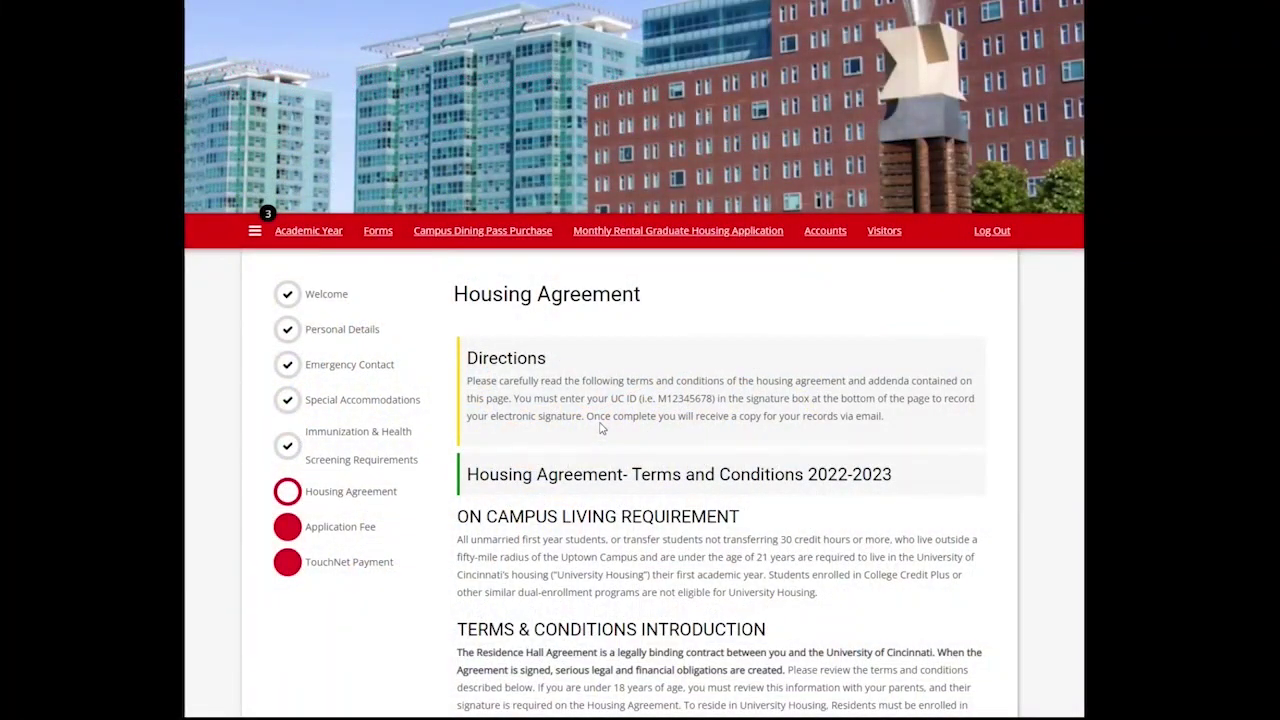
scroll(601, 428, "down", 3)
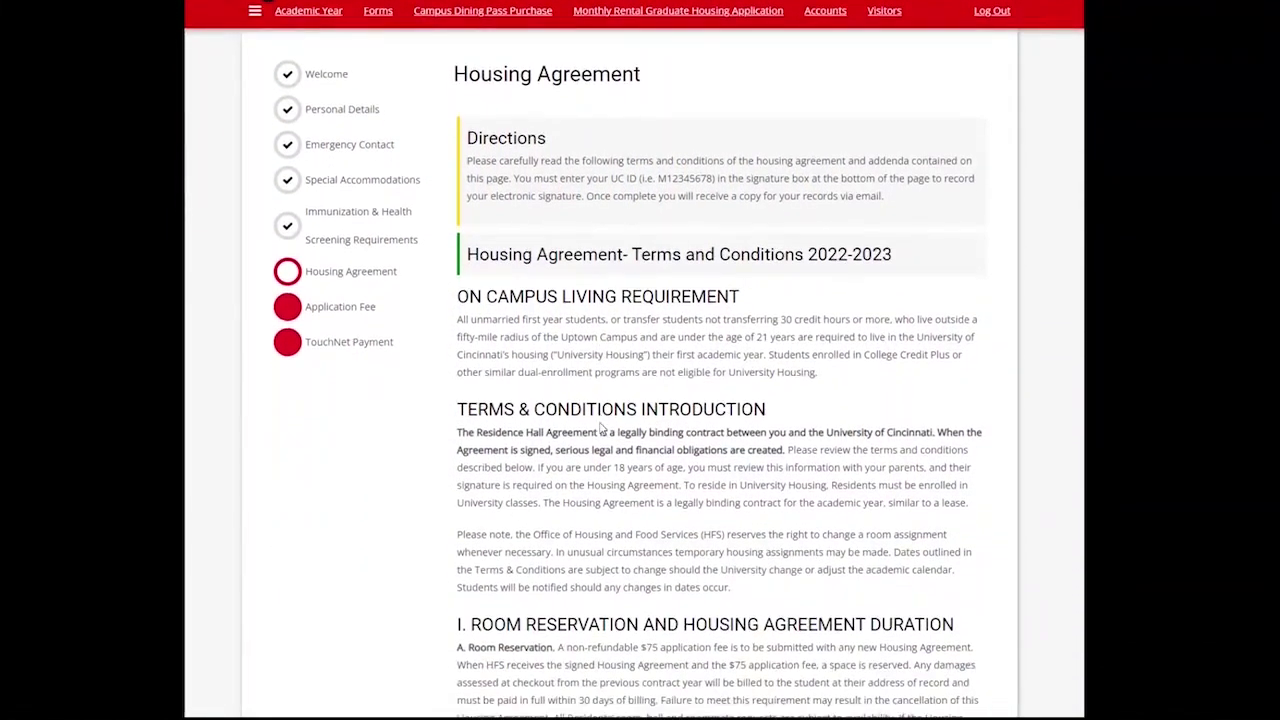
scroll(601, 428, "down", 7)
scroll(601, 428, "down", 7)
scroll(601, 436, "down", 5)
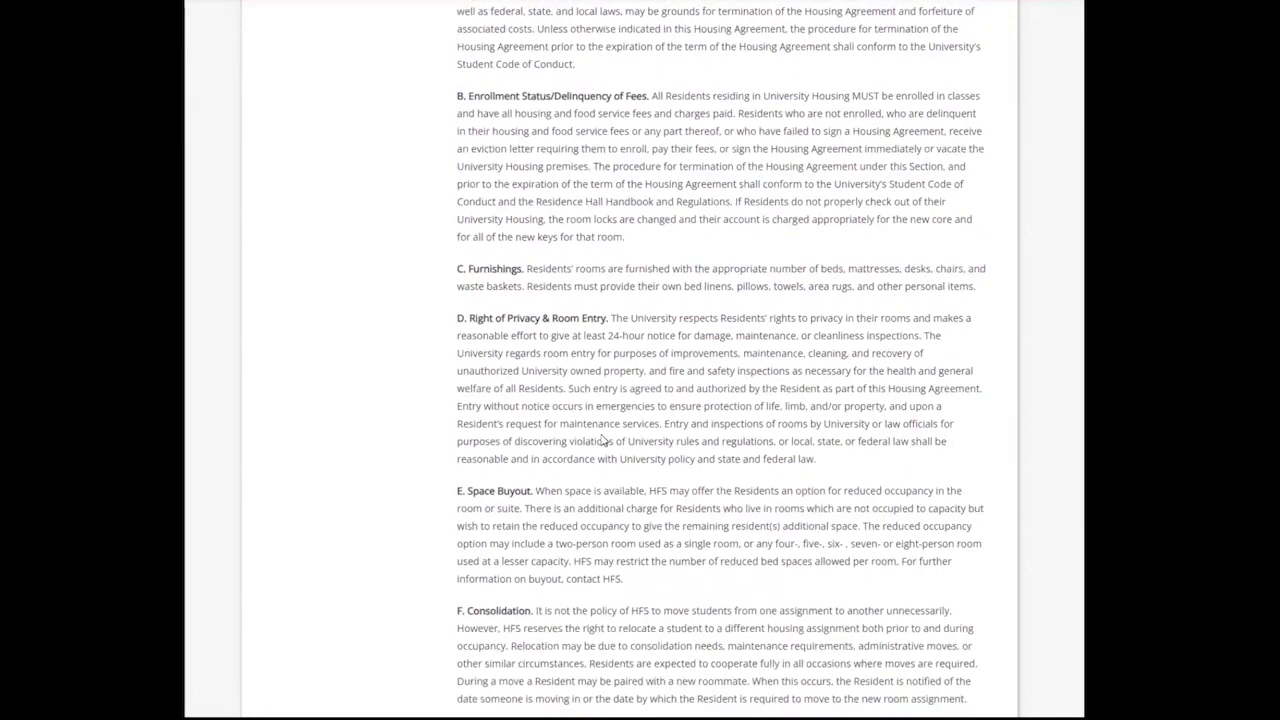
scroll(603, 440, "down", 7)
scroll(603, 445, "down", 8)
scroll(603, 452, "down", 12)
scroll(603, 455, "down", 16)
scroll(604, 464, "down", 10)
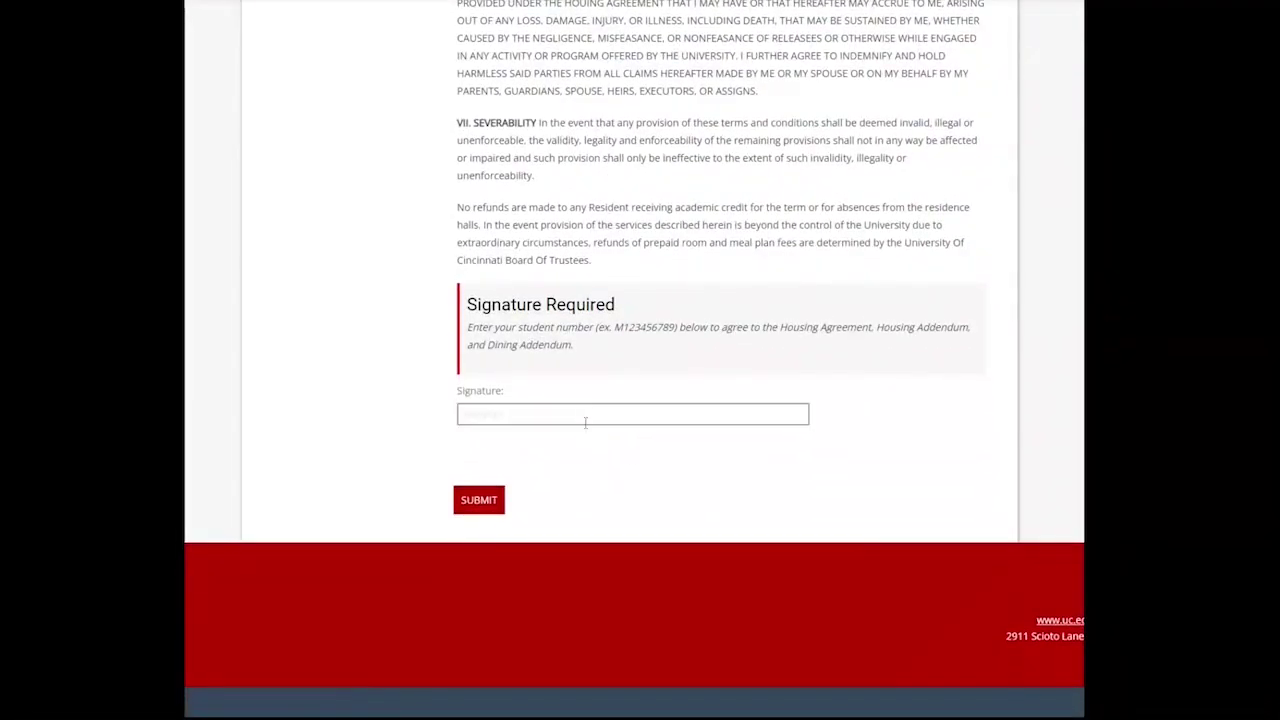
left_click(584, 413)
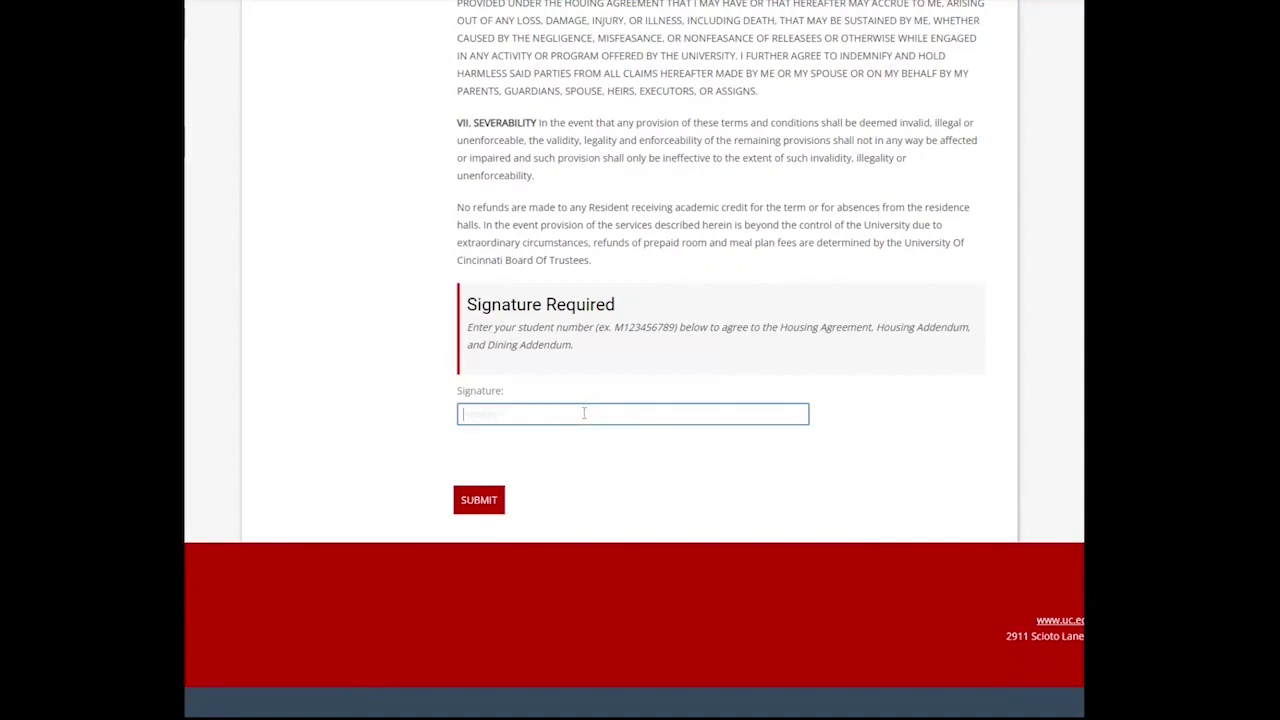